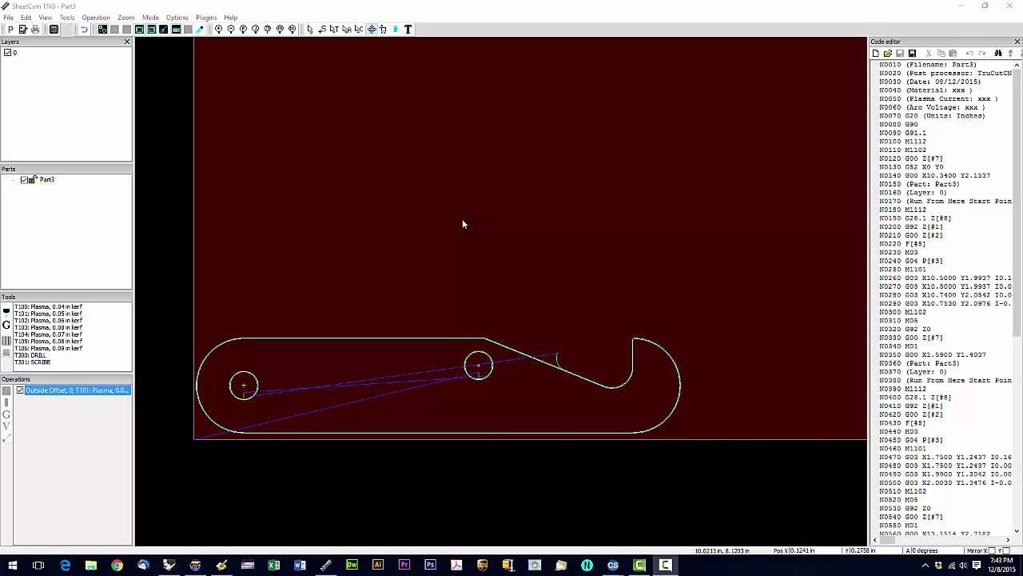
Turn on the grid display over the material at 0.125 in spacing
{"action": "right_click", "coordinate": [439, 200]}
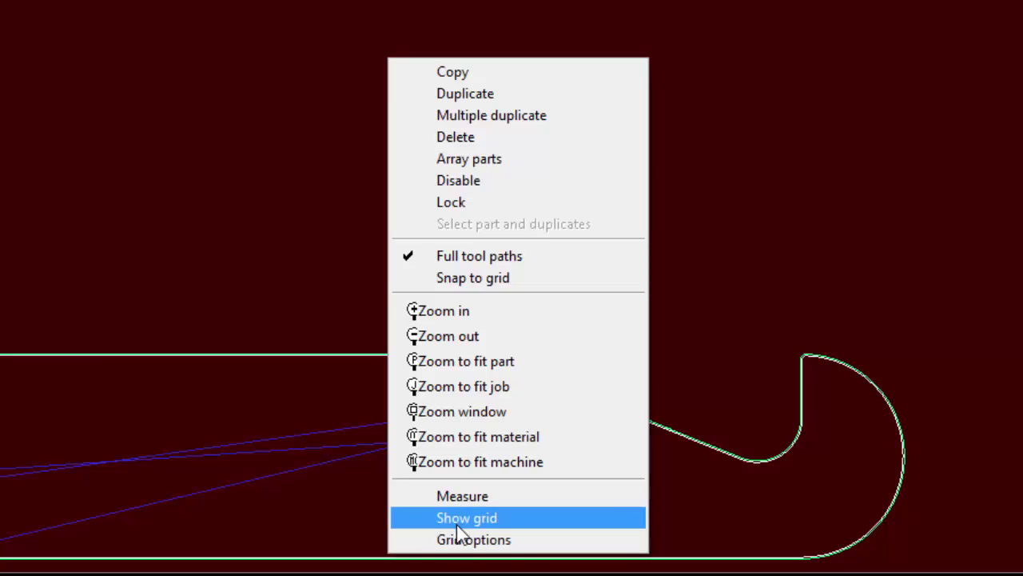
{"action": "left_click", "coordinate": [459, 547]}
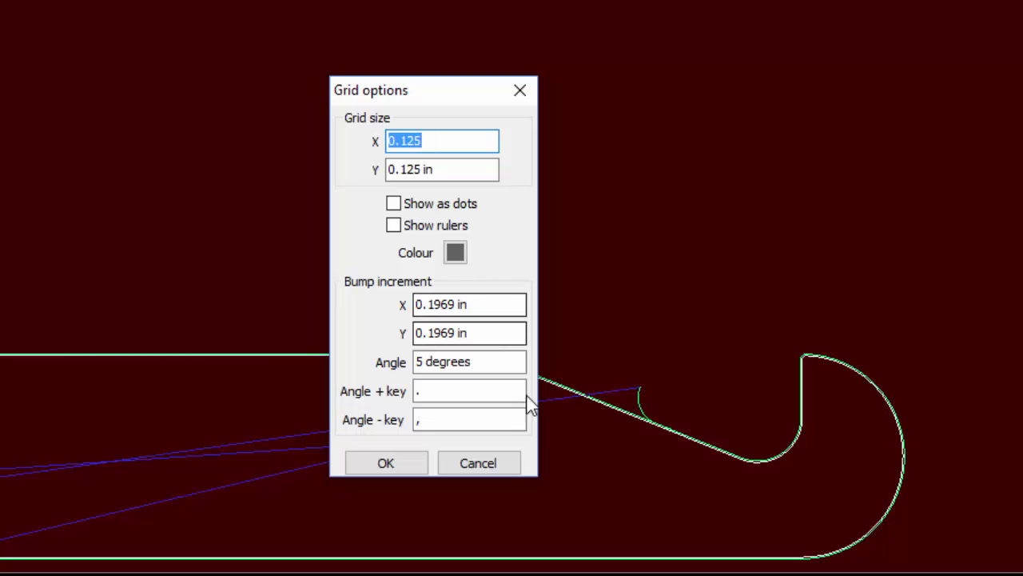
{"action": "left_click", "coordinate": [402, 468]}
{"action": "right_click", "coordinate": [362, 94]}
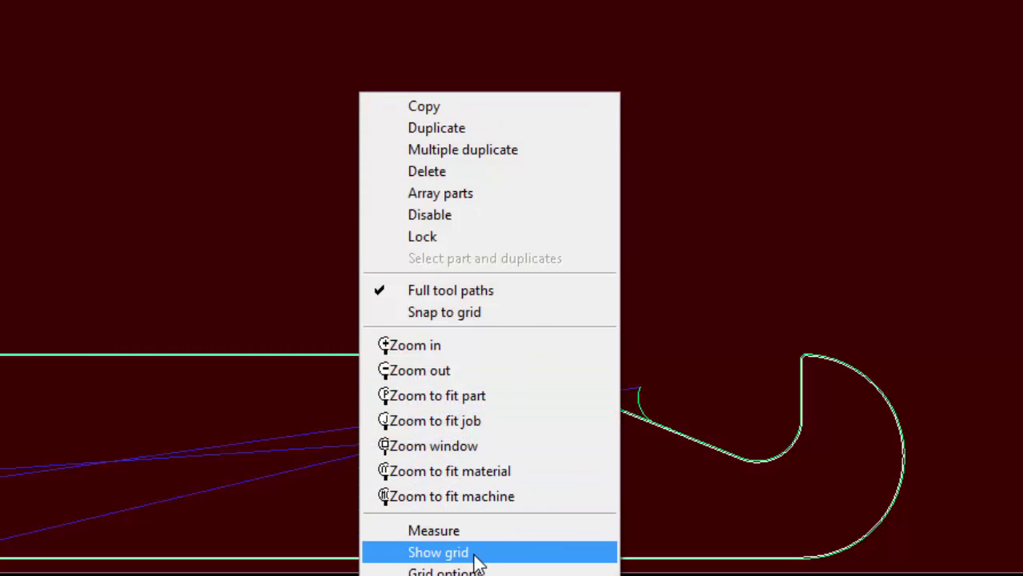
{"action": "left_click", "coordinate": [438, 552]}
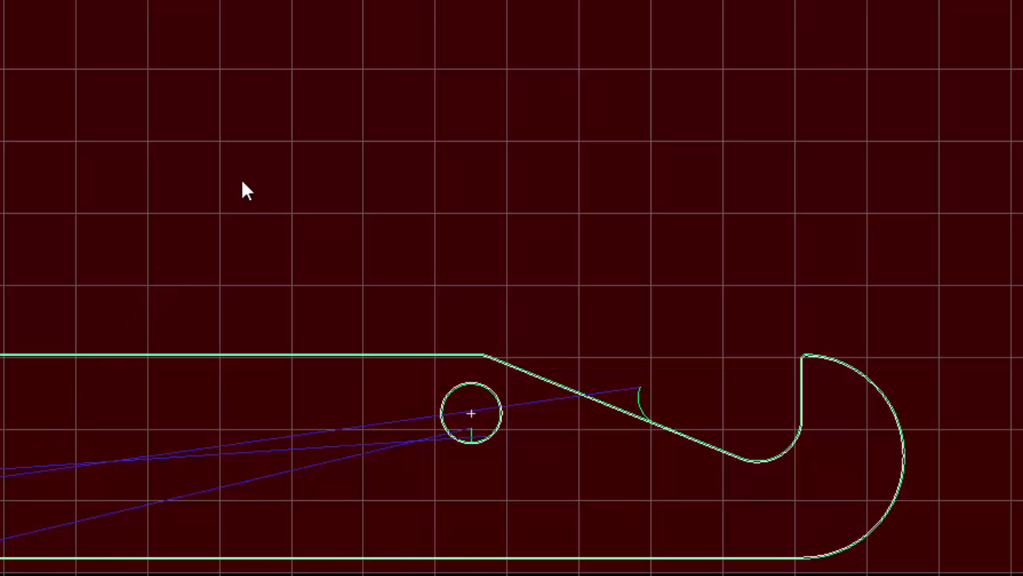
Switch the grid to show as dots instead of lines
{"action": "right_click", "coordinate": [241, 180]}
{"action": "left_click", "coordinate": [480, 411]}
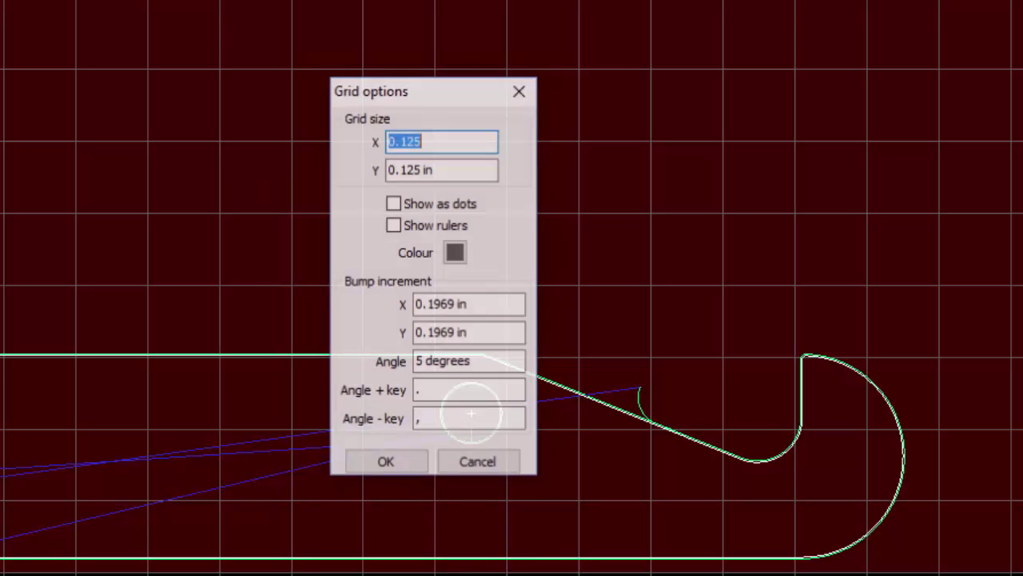
{"action": "left_click", "coordinate": [400, 207]}
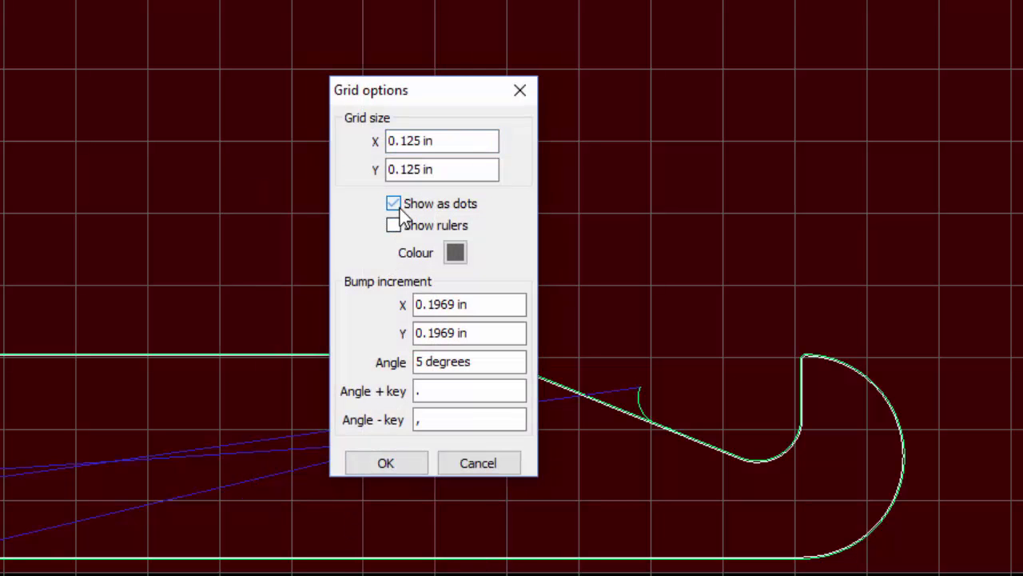
{"action": "left_click", "coordinate": [399, 464]}
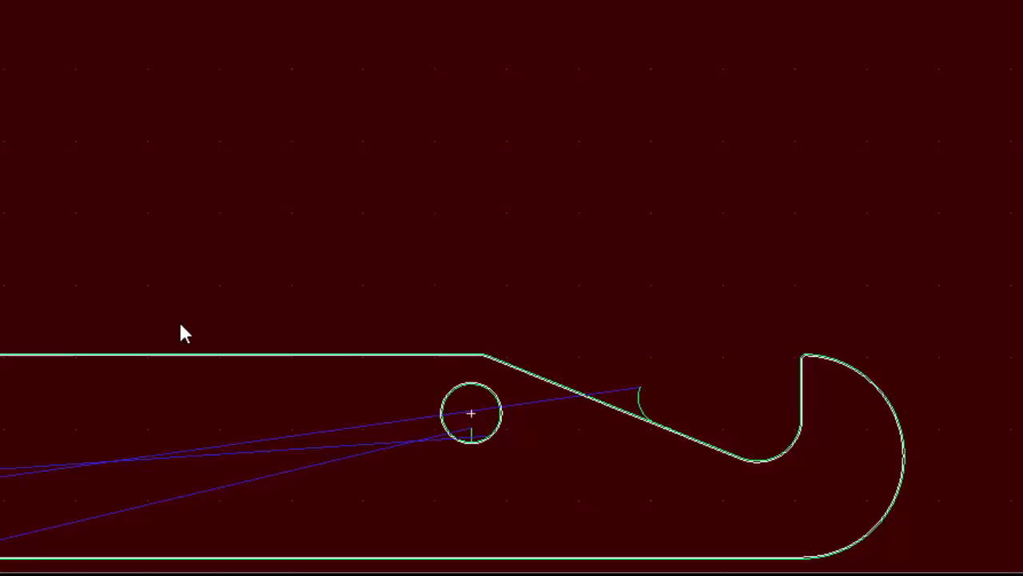
{"action": "scroll", "coordinate": [180, 324], "scroll_direction": "up", "scroll_amount": 3}
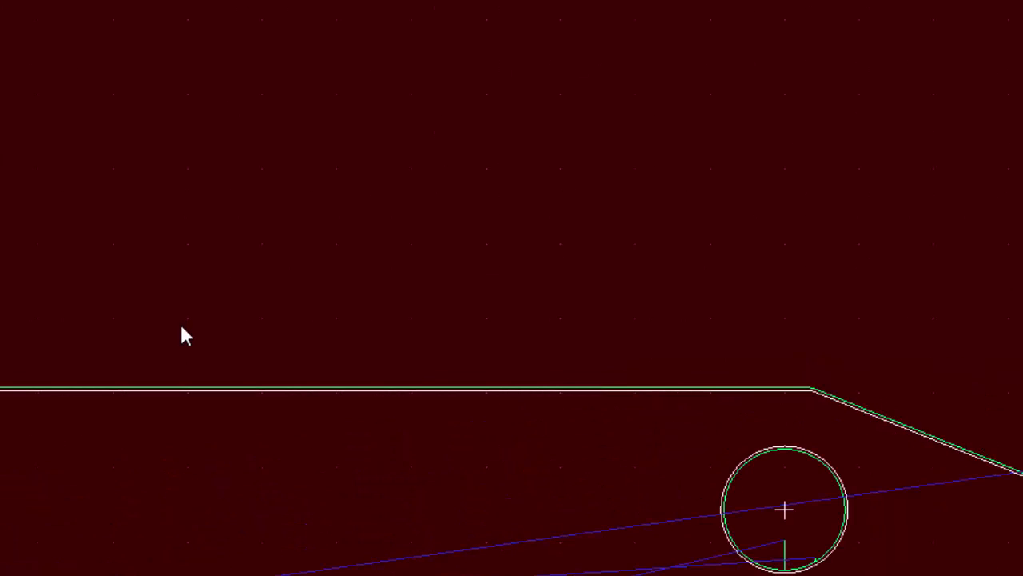
{"action": "scroll", "coordinate": [183, 335], "scroll_direction": "down", "scroll_amount": 3}
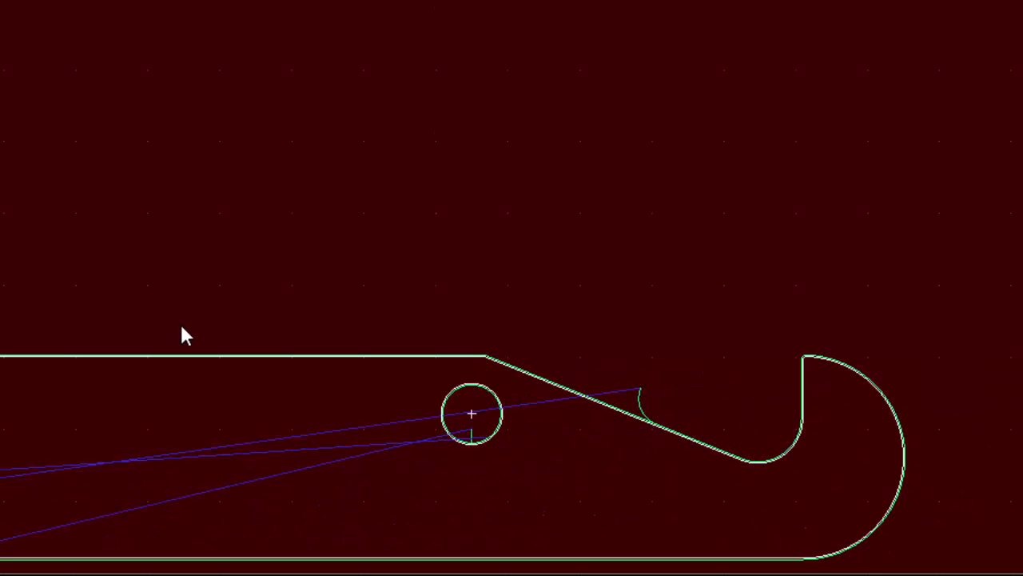
{"action": "scroll", "coordinate": [238, 334], "scroll_direction": "down", "scroll_amount": 1}
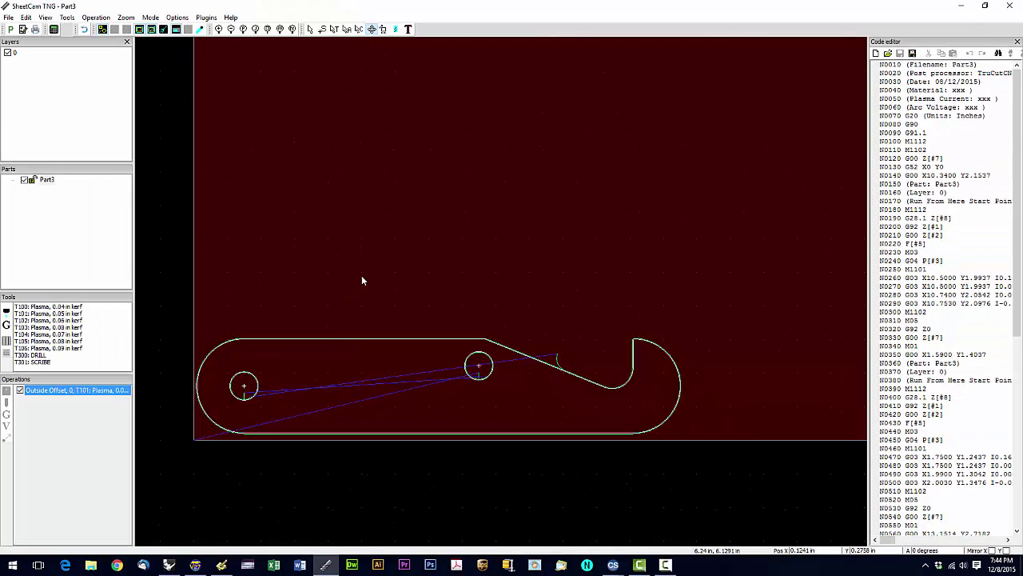
With snap to grid on, nudge the hook part up and right, then turn snapping off
{"action": "right_click", "coordinate": [268, 242]}
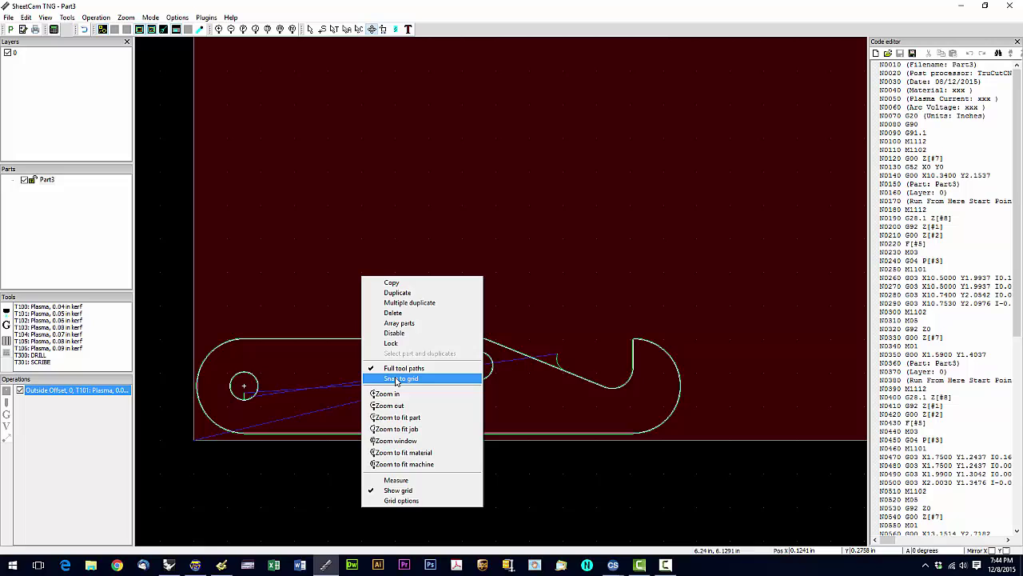
{"action": "left_click", "coordinate": [395, 378]}
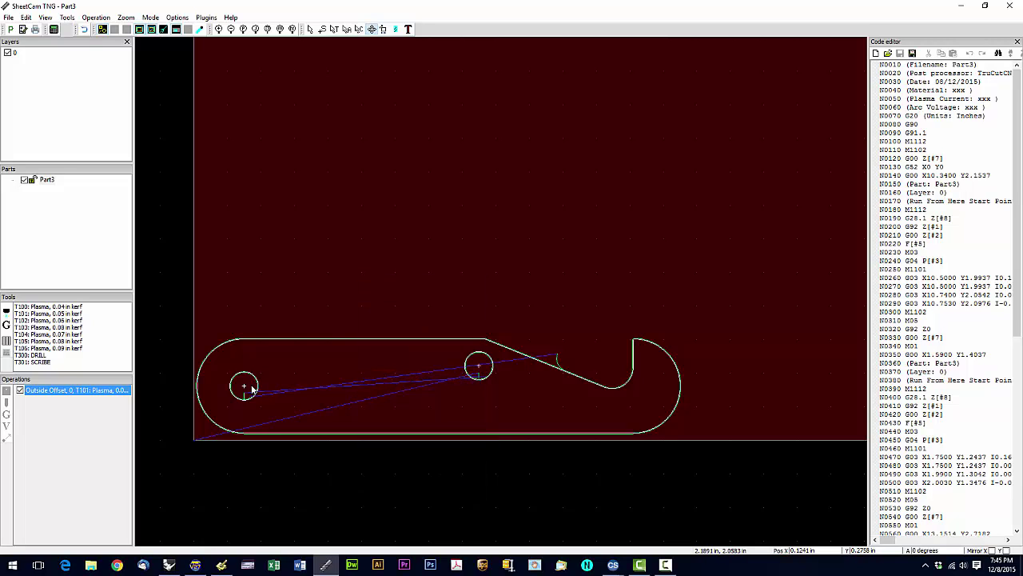
{"action": "left_click_drag", "start_coordinate": [247, 388], "coordinate": [265, 376]}
{"action": "scroll", "coordinate": [264, 376], "scroll_direction": "up", "scroll_amount": 3}
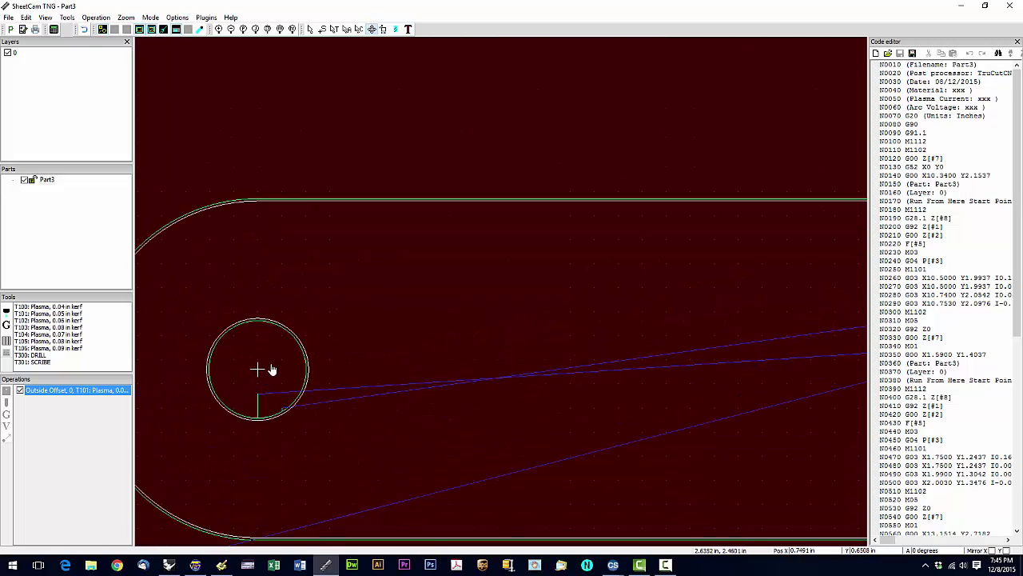
{"action": "left_click_drag", "start_coordinate": [272, 368], "coordinate": [343, 305]}
{"action": "scroll", "coordinate": [342, 305], "scroll_direction": "down", "scroll_amount": 5}
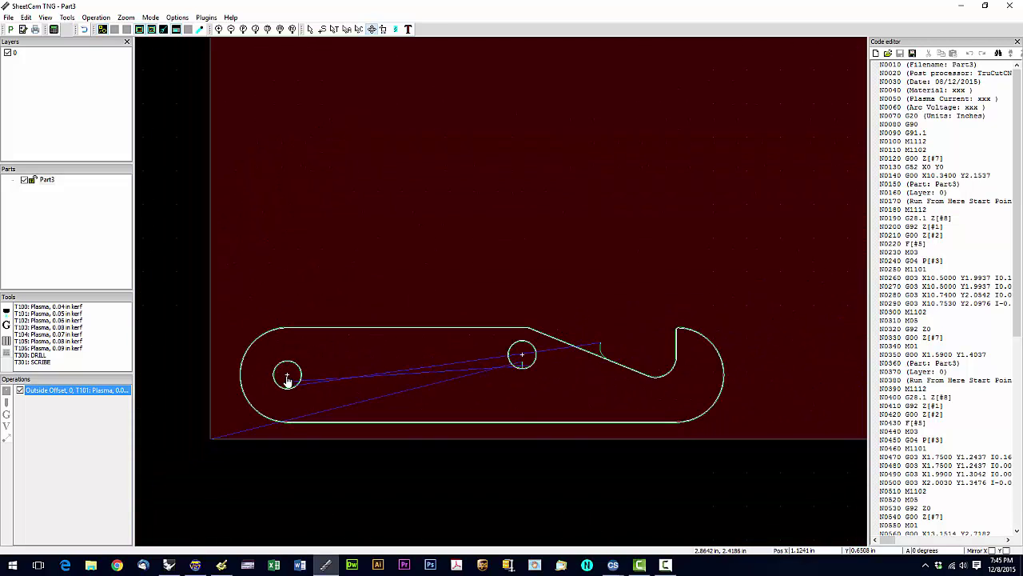
{"action": "left_click_drag", "start_coordinate": [289, 381], "coordinate": [272, 384]}
{"action": "right_click", "coordinate": [273, 384]}
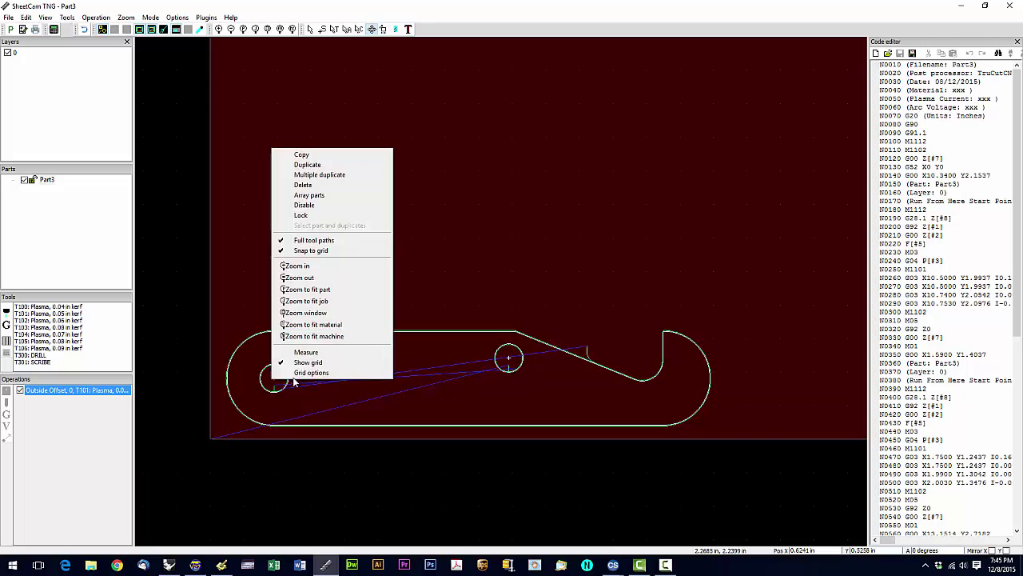
{"action": "left_click", "coordinate": [314, 251]}
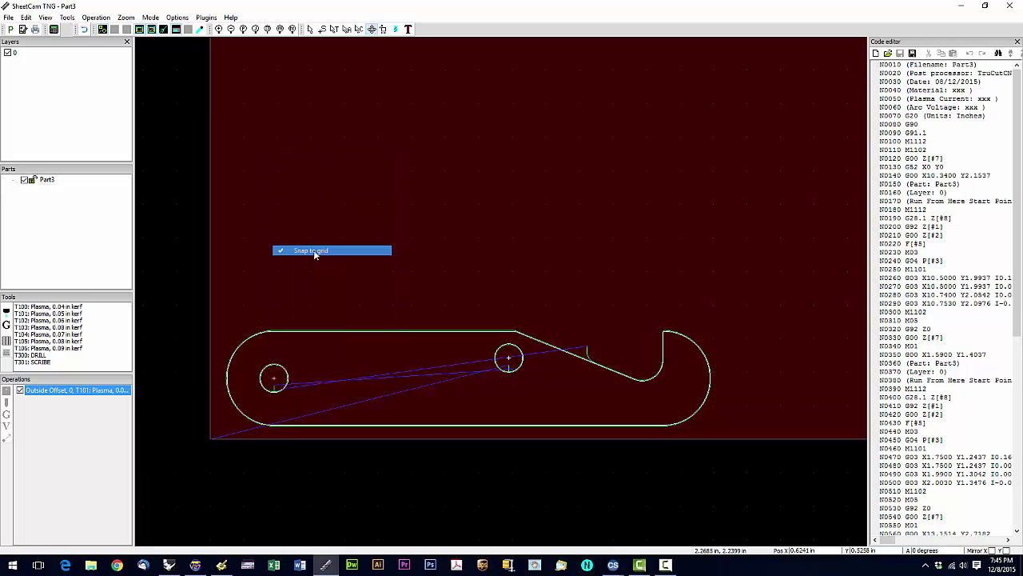
Zoom in on the larger right-hand hole beside the hook's sloped edge
{"action": "right_click", "coordinate": [328, 244]}
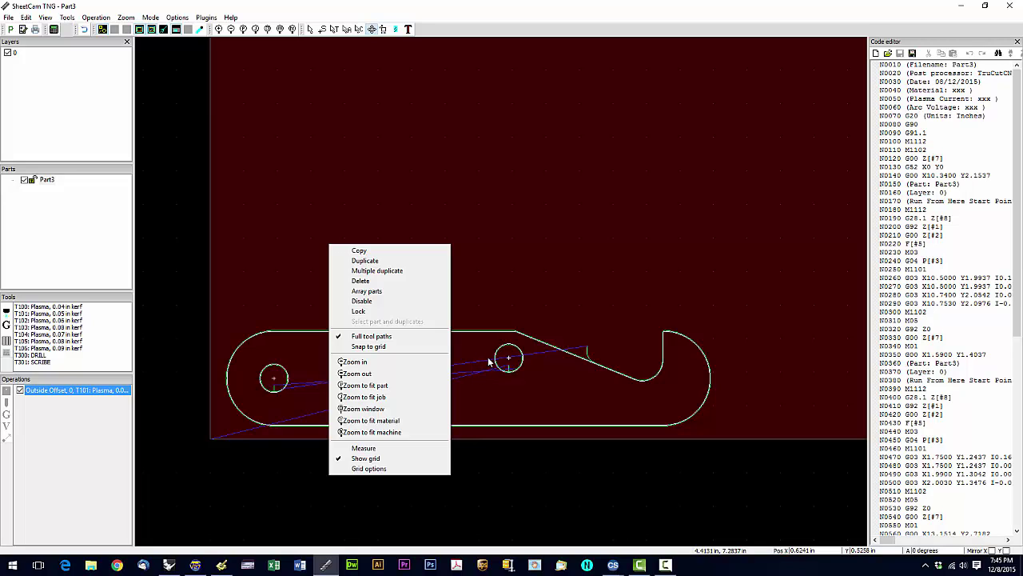
{"action": "left_click", "coordinate": [464, 431]}
{"action": "scroll", "coordinate": [489, 338], "scroll_direction": "up", "scroll_amount": 5}
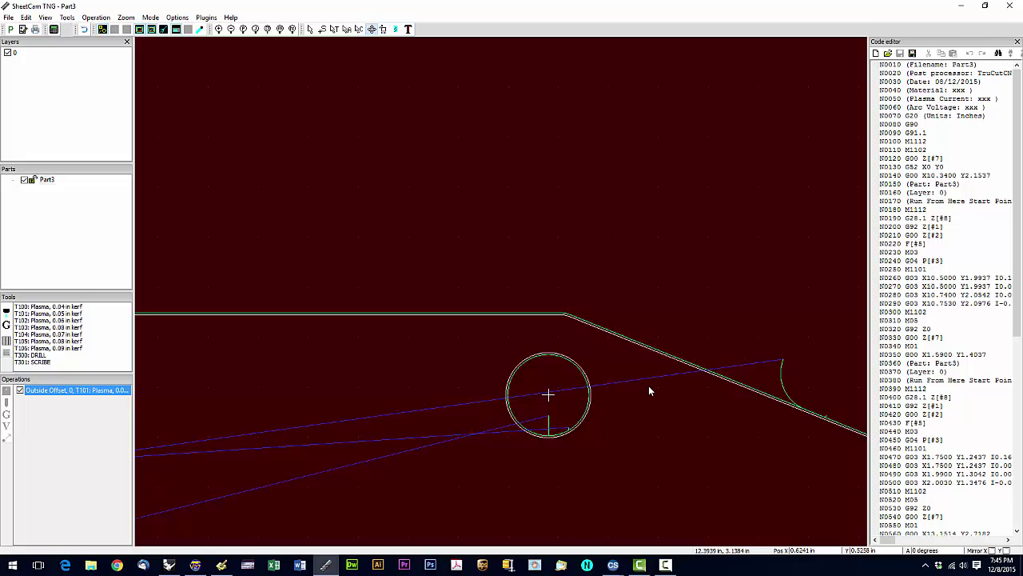
Enable full tool paths and zoom out so the whole hook part shows its rapid moves
{"action": "right_click", "coordinate": [655, 247]}
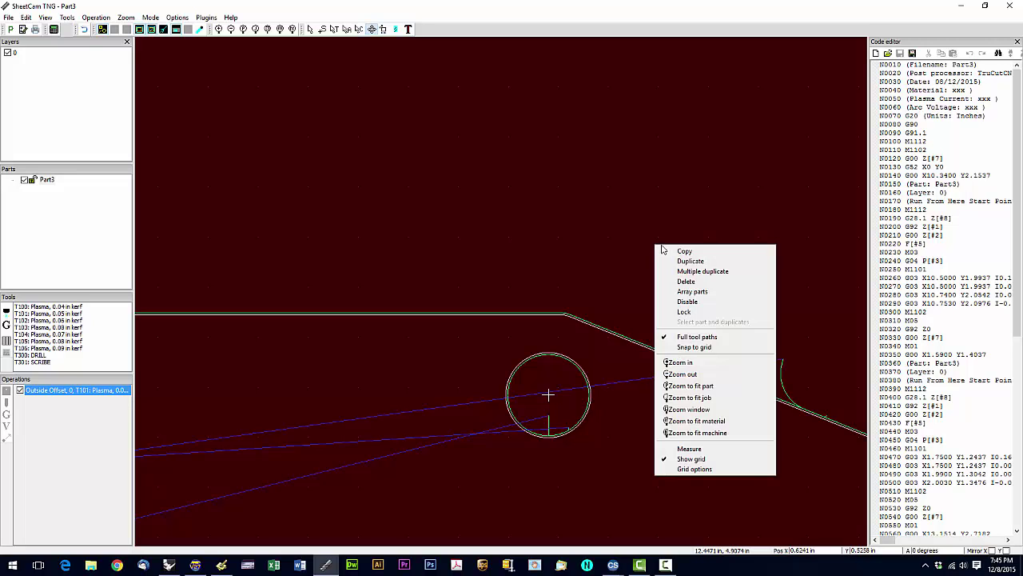
{"action": "left_click", "coordinate": [722, 339]}
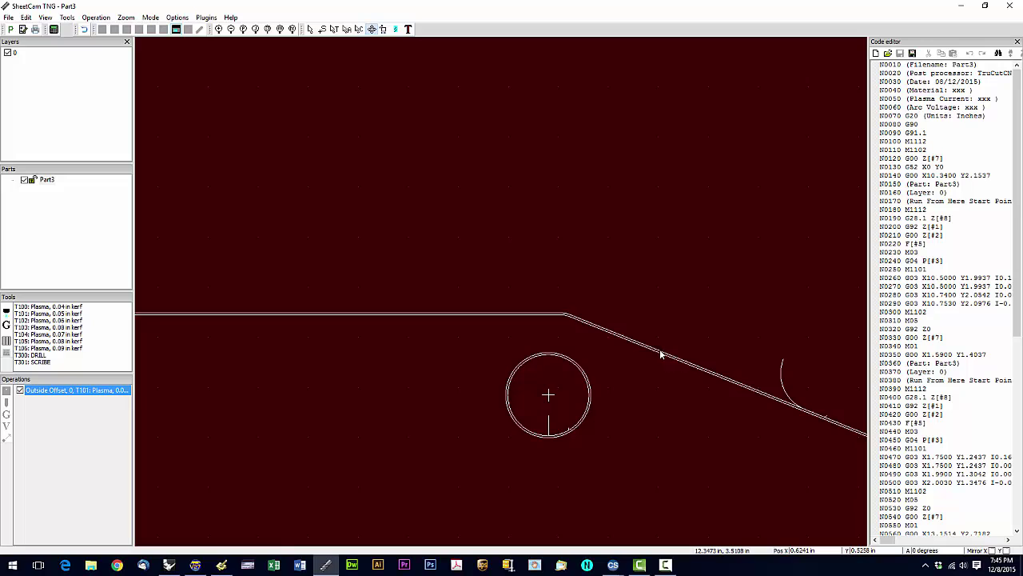
{"action": "right_click", "coordinate": [670, 310]}
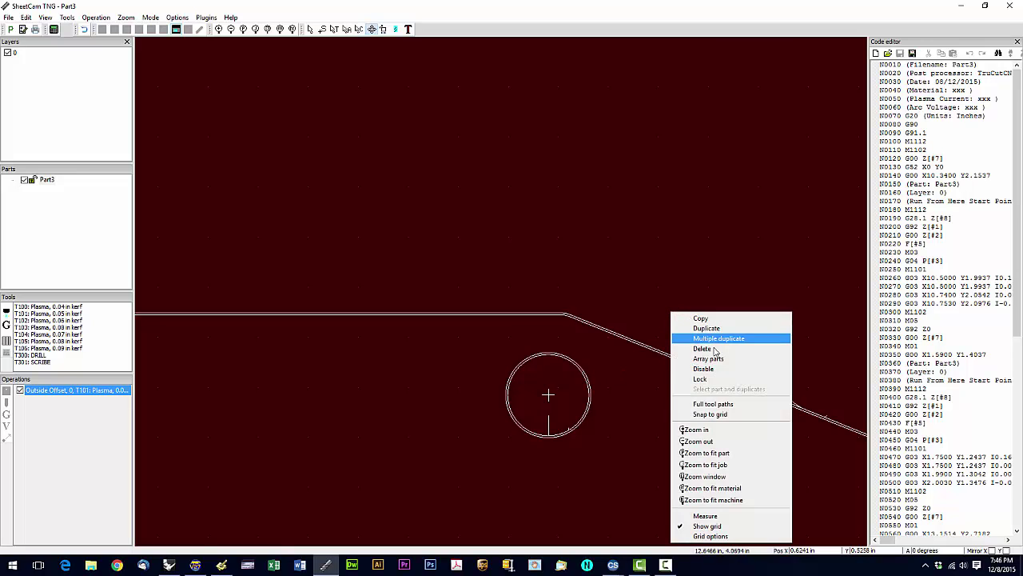
{"action": "left_click", "coordinate": [706, 405]}
{"action": "scroll", "coordinate": [705, 404], "scroll_direction": "down", "scroll_amount": 3}
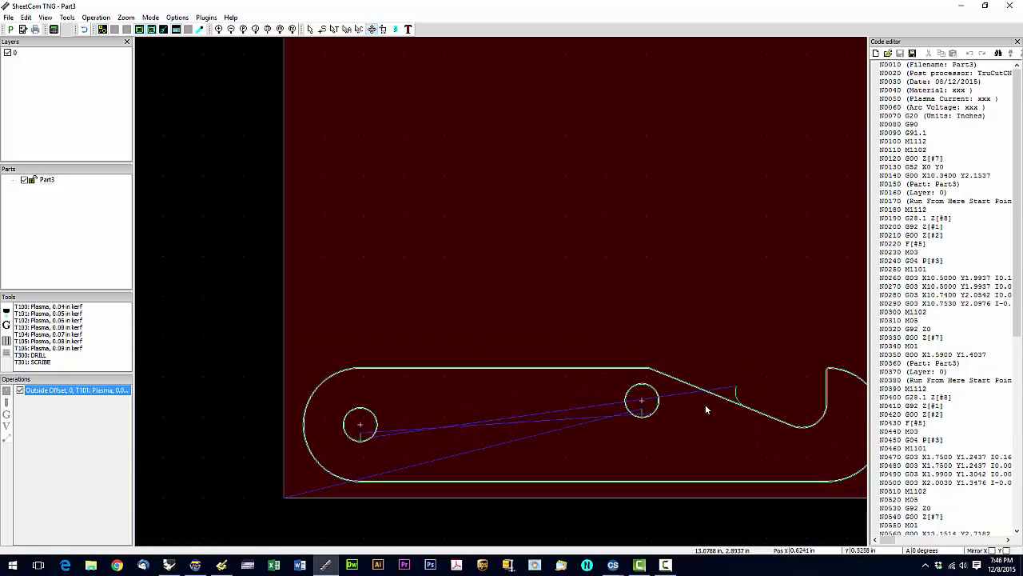
{"action": "right_click", "coordinate": [440, 302]}
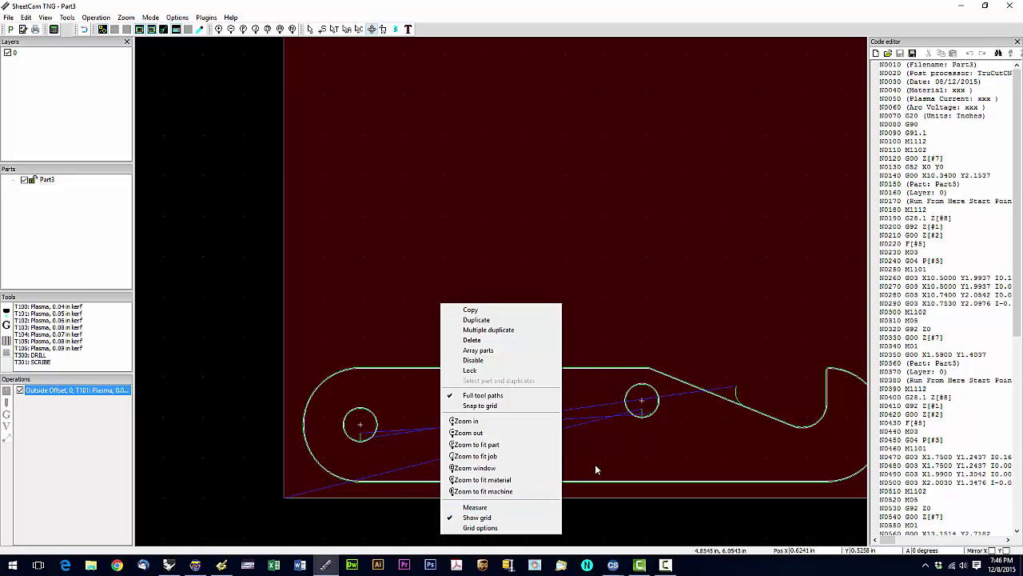
{"action": "left_click", "coordinate": [254, 308]}
{"action": "scroll", "coordinate": [747, 343], "scroll_direction": "down", "scroll_amount": 1}
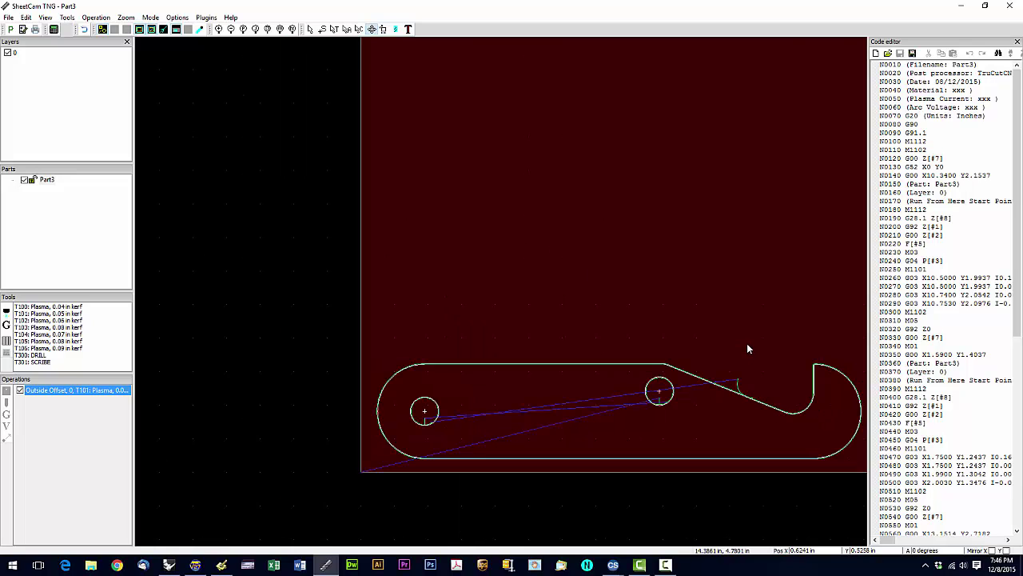
{"action": "scroll", "coordinate": [857, 357], "scroll_direction": "up", "scroll_amount": 1}
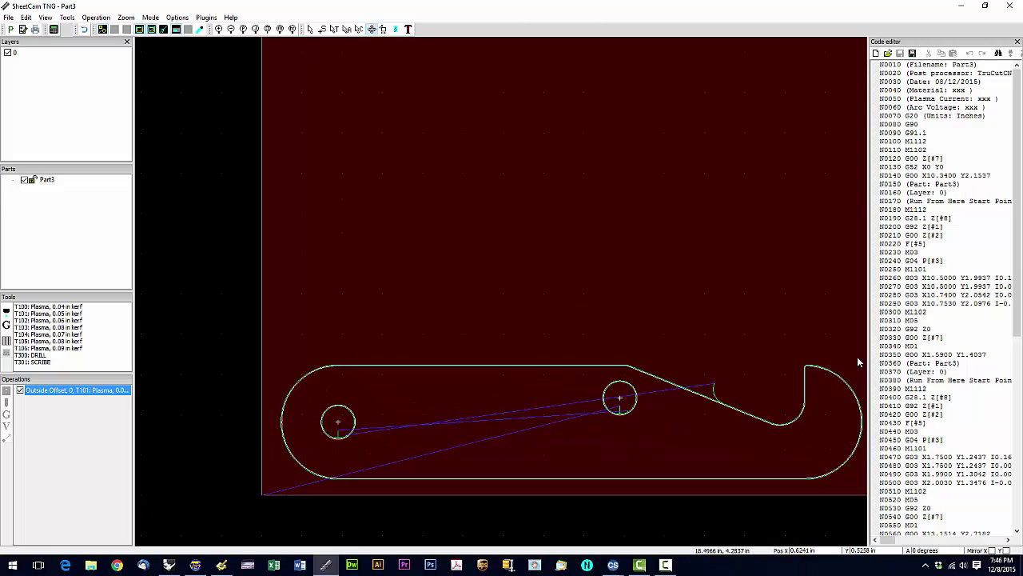
Measure the hook part from its left edge to its right edge, about 18 inches
{"action": "right_click", "coordinate": [409, 291]}
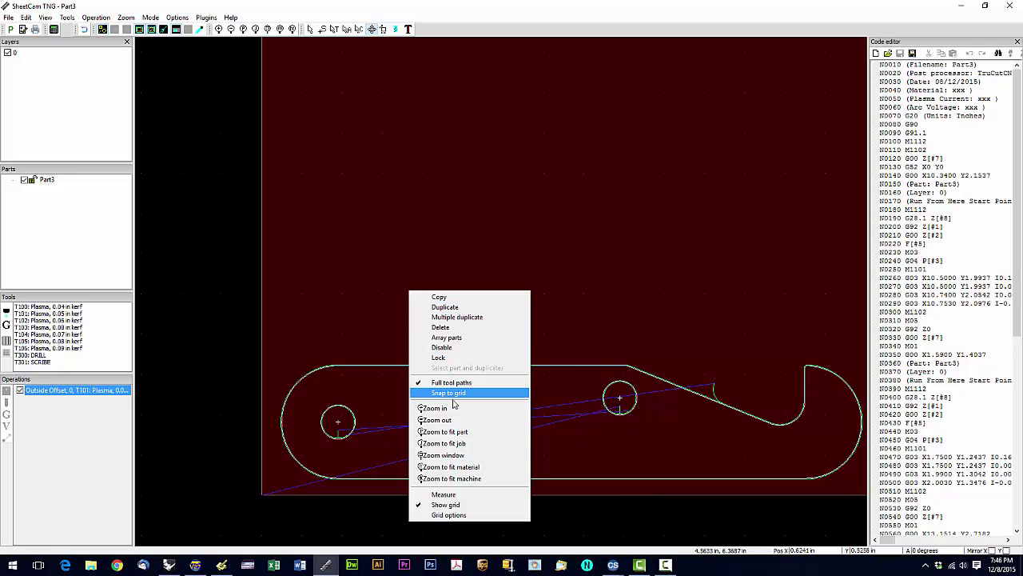
{"action": "left_click", "coordinate": [464, 494]}
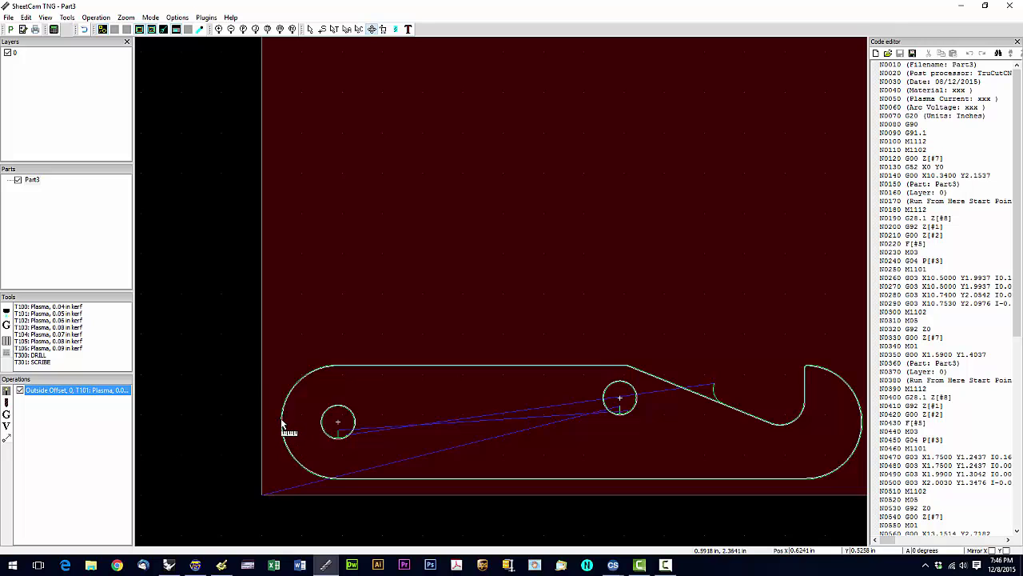
{"action": "left_click_drag", "start_coordinate": [284, 424], "coordinate": [453, 144]}
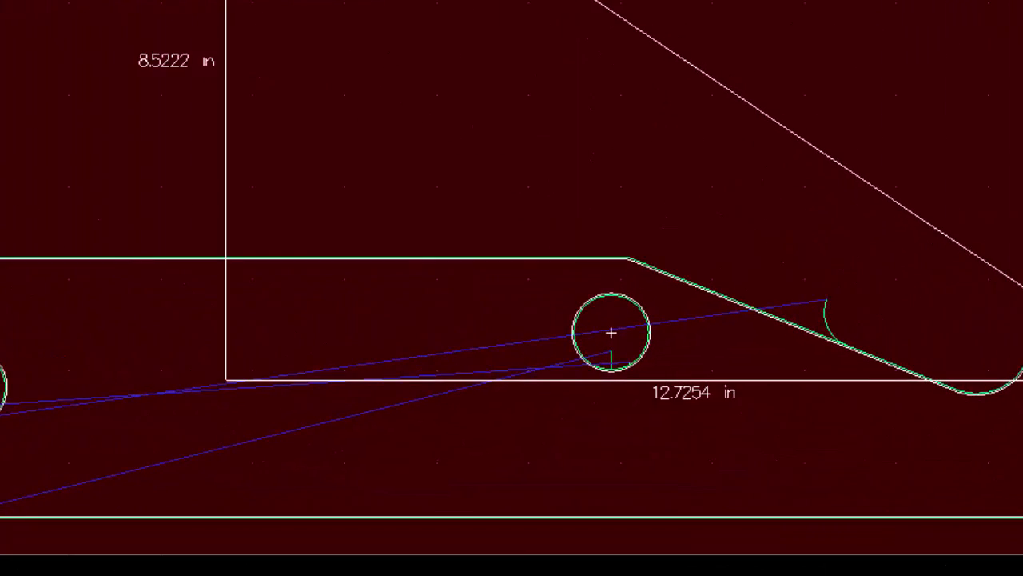
{"action": "left_click_drag", "start_coordinate": [226, 0], "coordinate": [0, 0]}
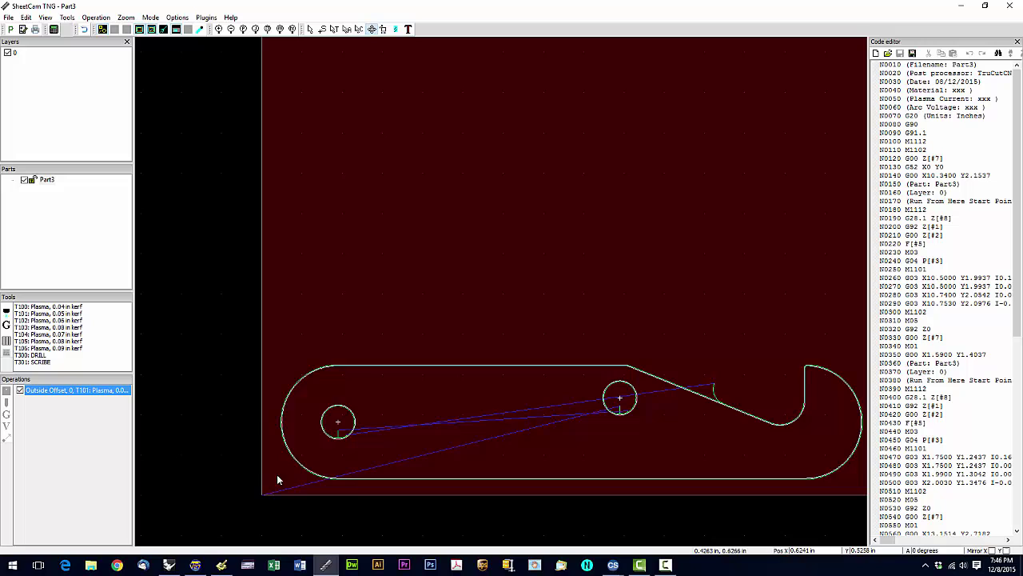
{"action": "left_click_drag", "start_coordinate": [277, 477], "coordinate": [850, 337]}
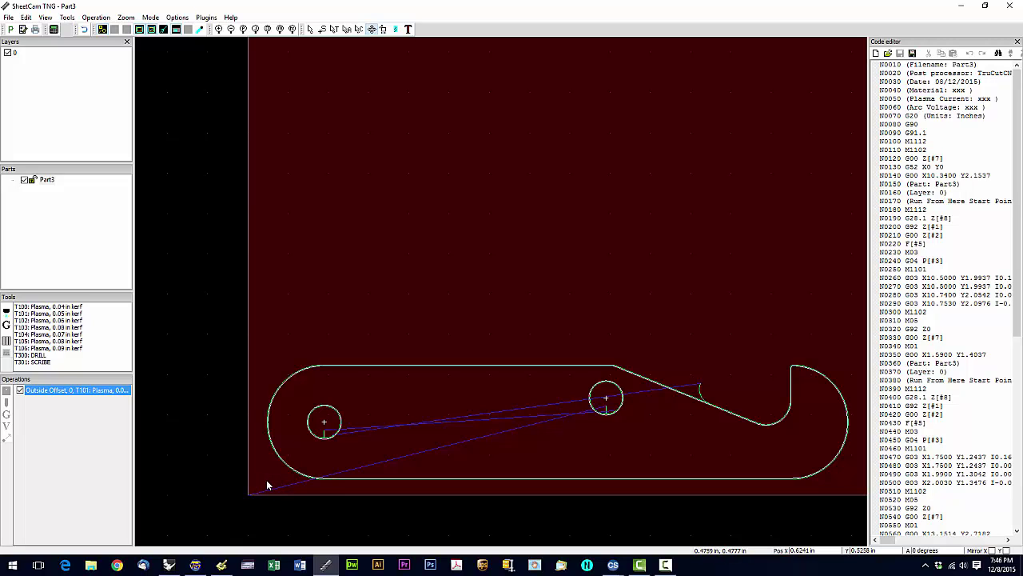
{"action": "left_click_drag", "start_coordinate": [263, 480], "coordinate": [534, 372]}
Measure the part corner to corner, confirming about 18.2 by 3.6 inches
{"action": "right_click", "coordinate": [526, 299]}
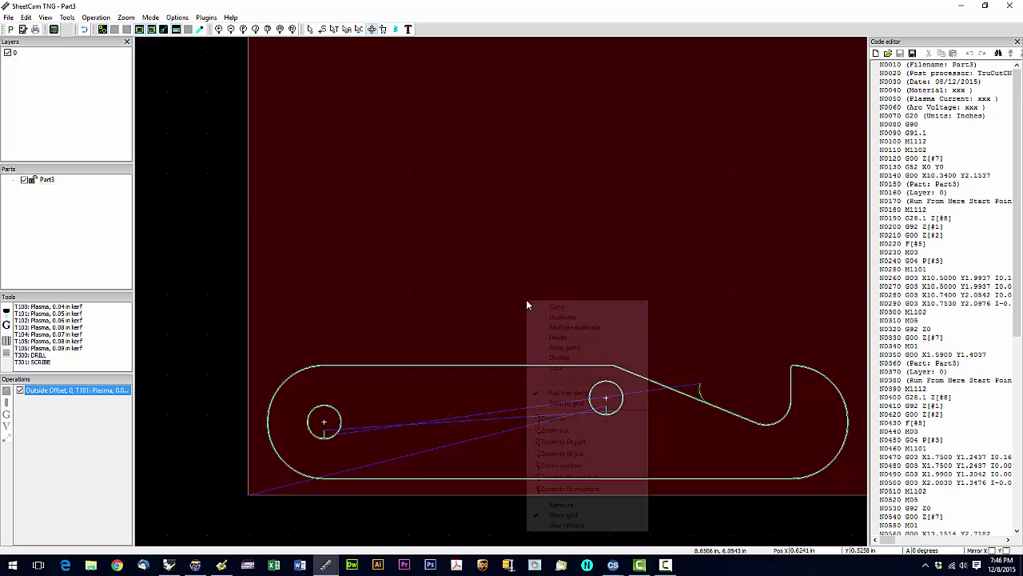
{"action": "left_click", "coordinate": [540, 505]}
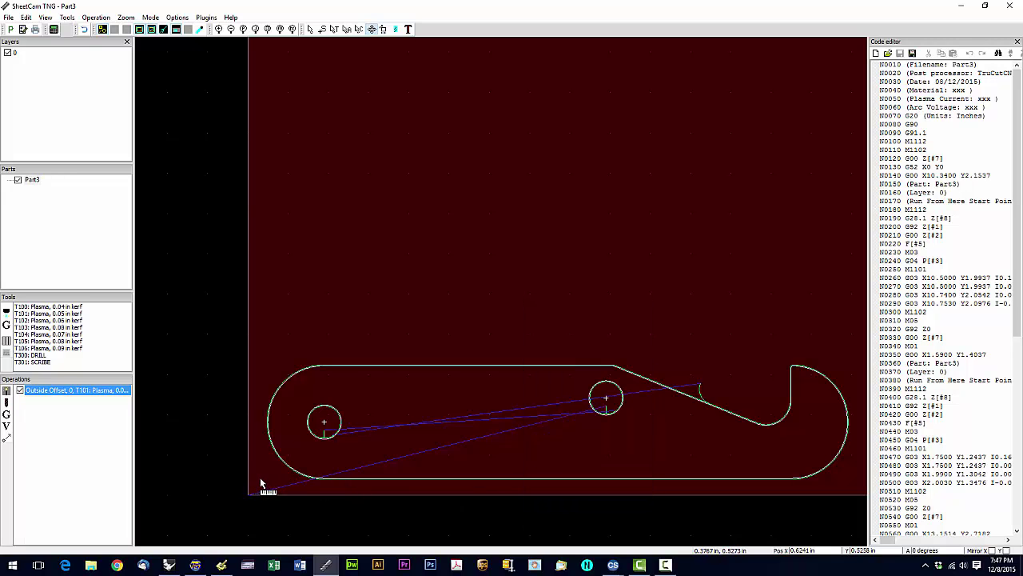
{"action": "left_click_drag", "start_coordinate": [271, 478], "coordinate": [848, 364]}
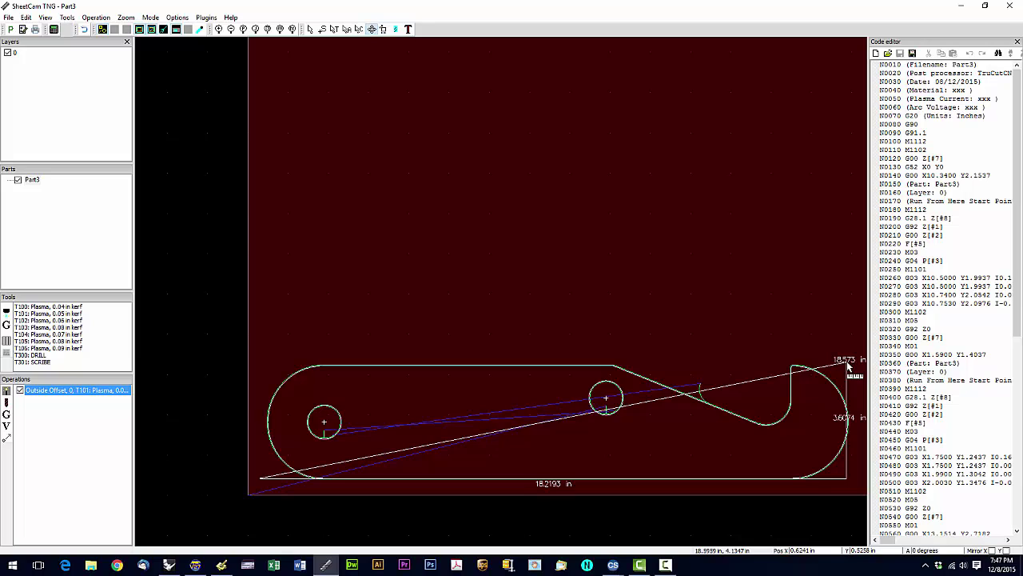
{"action": "left_click_drag", "start_coordinate": [848, 365], "coordinate": [847, 365]}
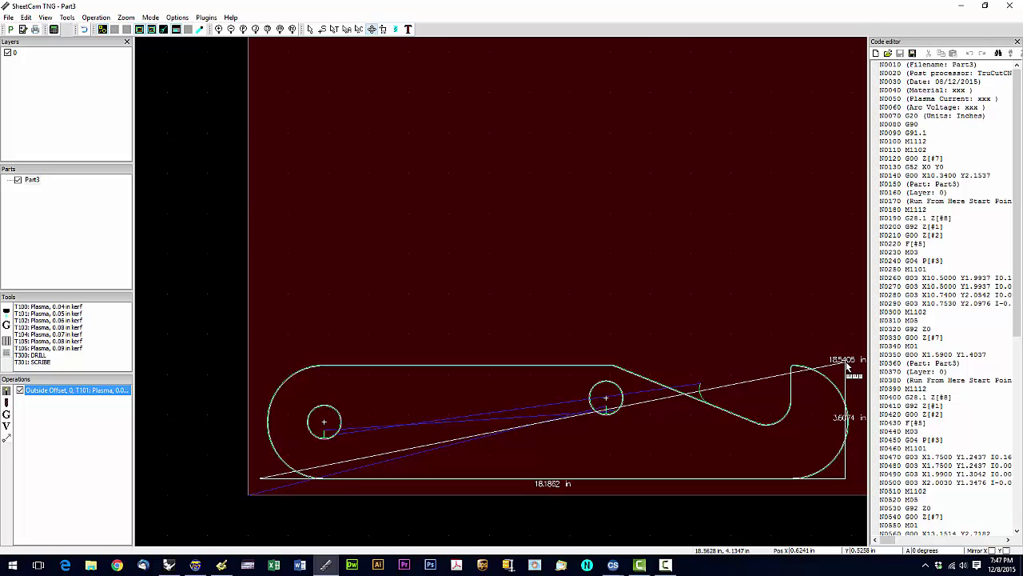
{"action": "left_click_drag", "start_coordinate": [848, 366], "coordinate": [847, 365]}
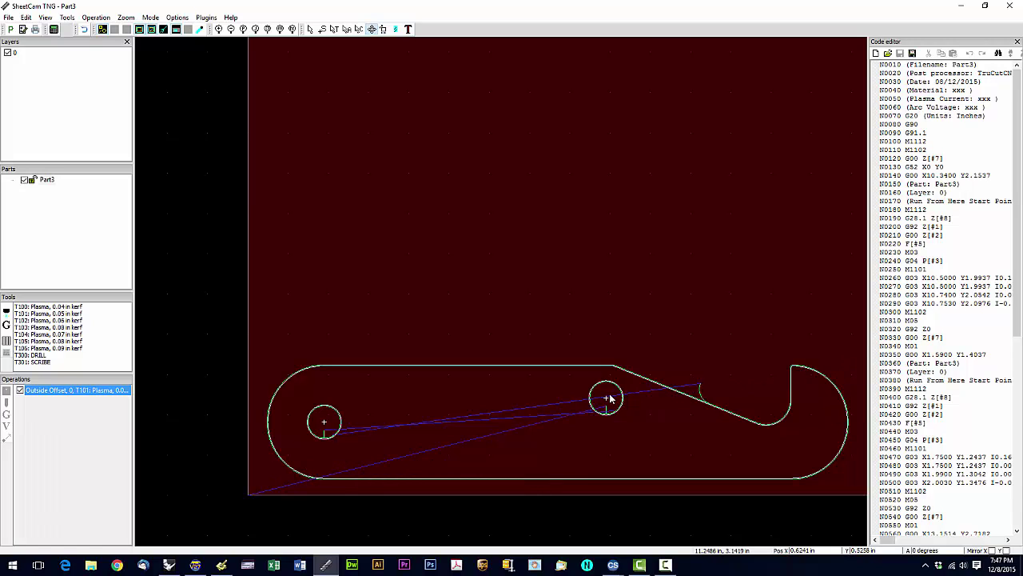
Measure from the right-hand hole toward the part's top edge
{"action": "right_click", "coordinate": [609, 397]}
{"action": "left_click", "coordinate": [641, 369]}
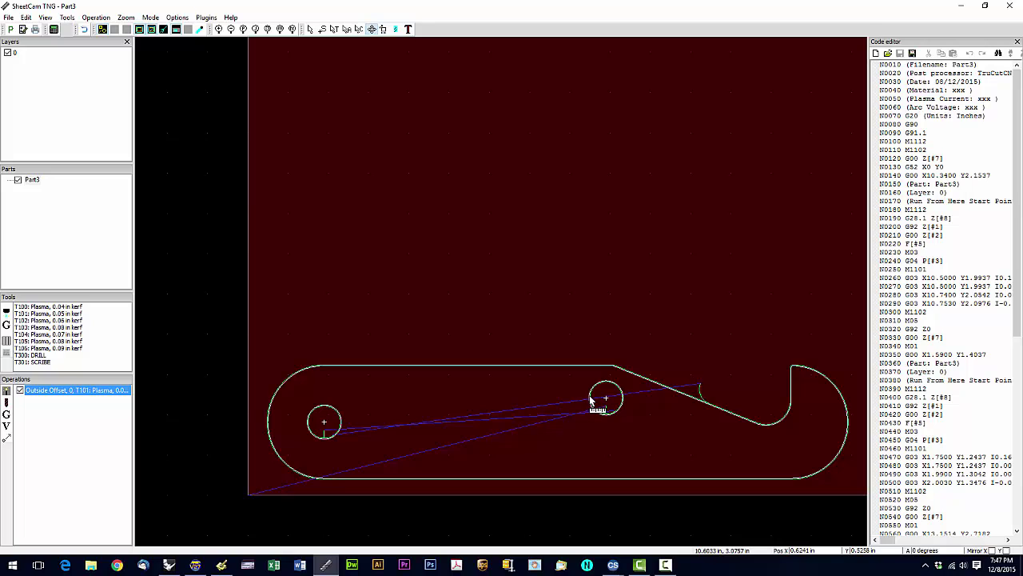
{"action": "left_click_drag", "start_coordinate": [590, 400], "coordinate": [622, 367]}
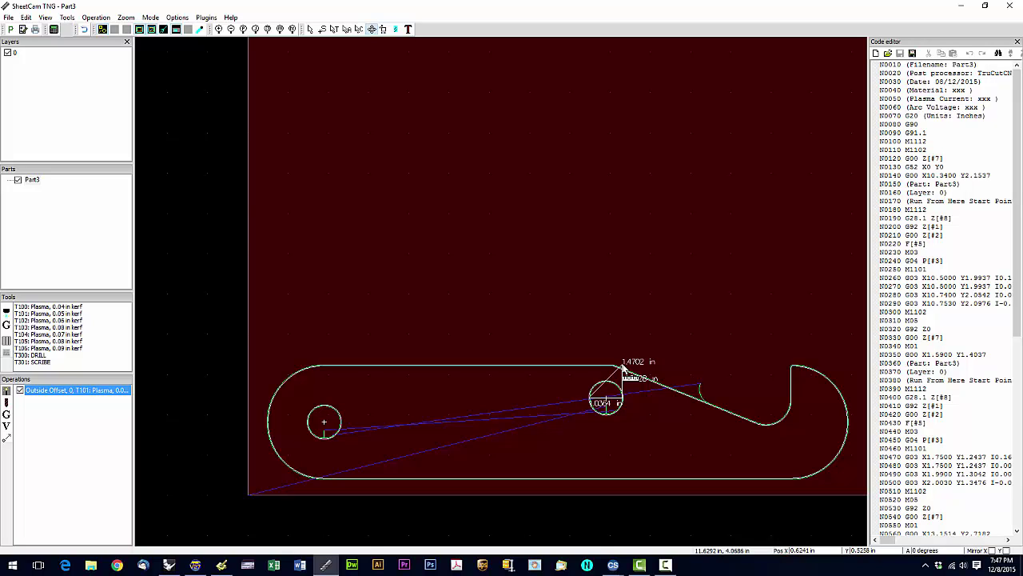
{"action": "left_click_drag", "start_coordinate": [623, 365], "coordinate": [622, 366]}
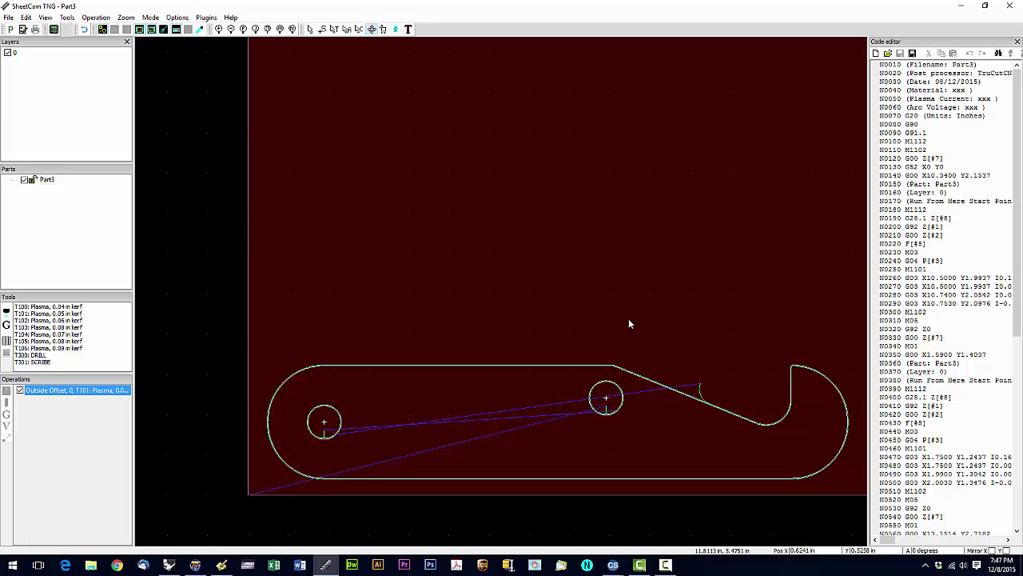
{"action": "right_click", "coordinate": [454, 260]}
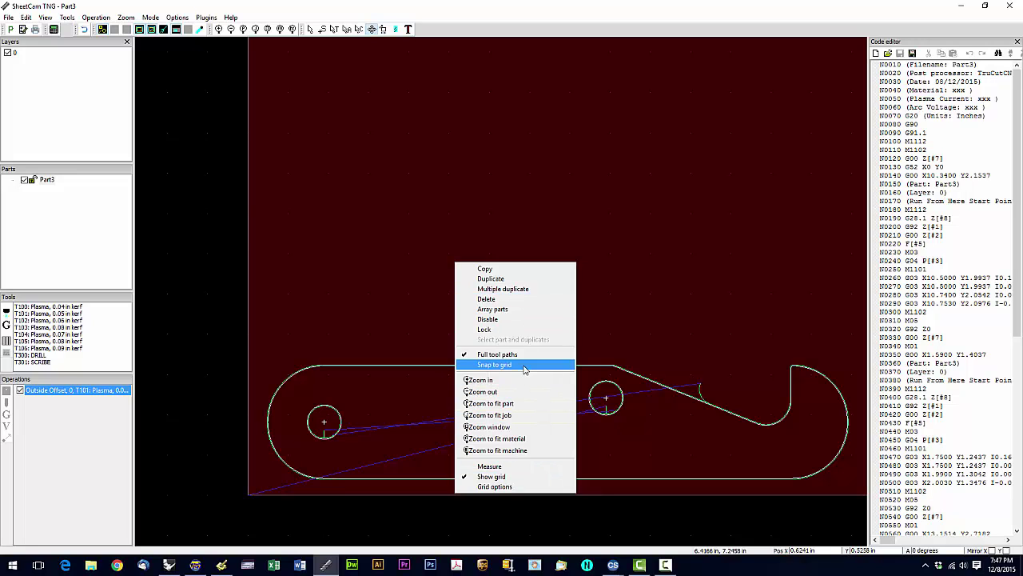
{"action": "left_click", "coordinate": [371, 29]}
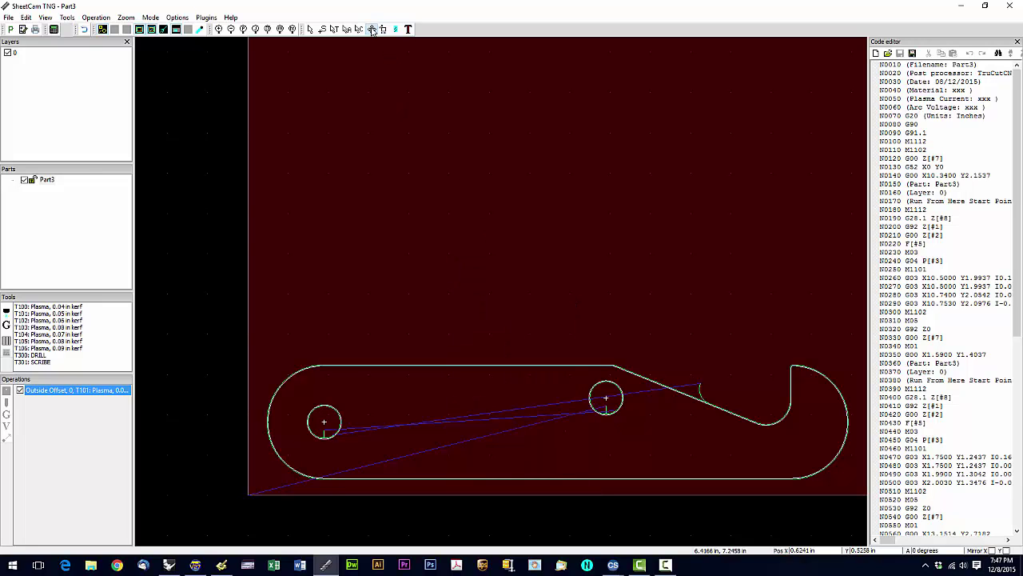